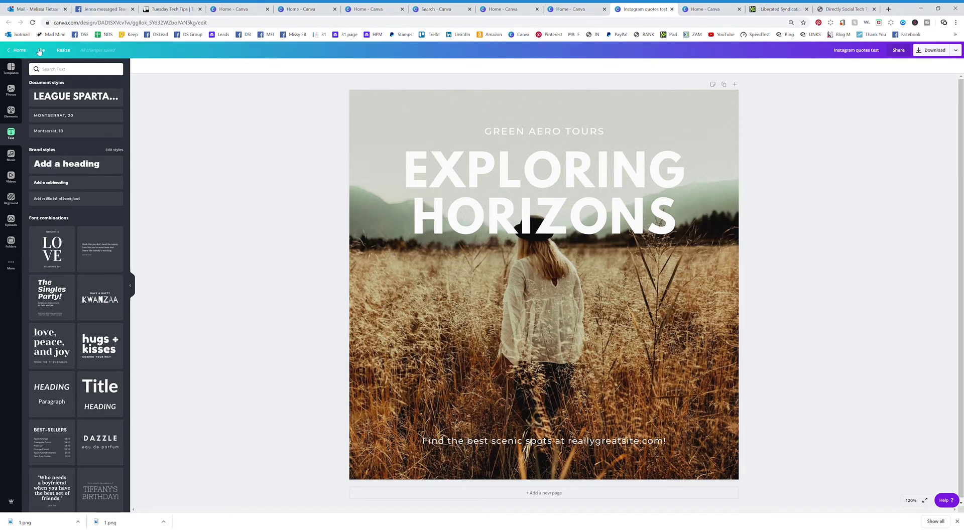
- Add the 'hugs + kisses' font combination and move it lower on the post
left_click(15, 72)
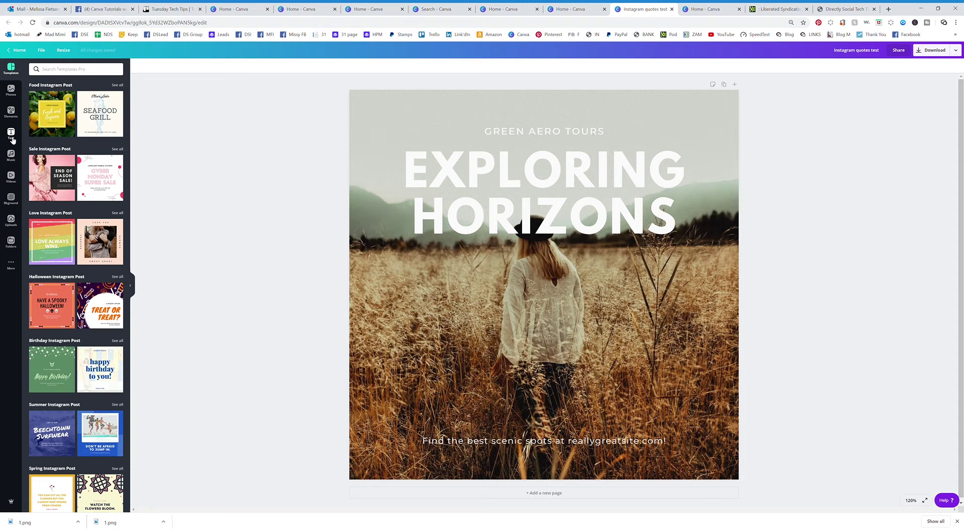
left_click(12, 138)
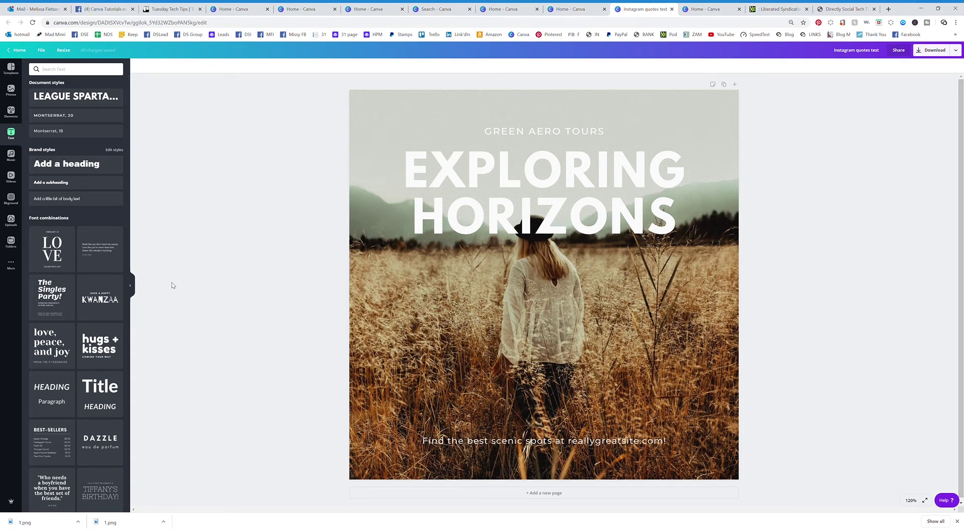
left_click(115, 353)
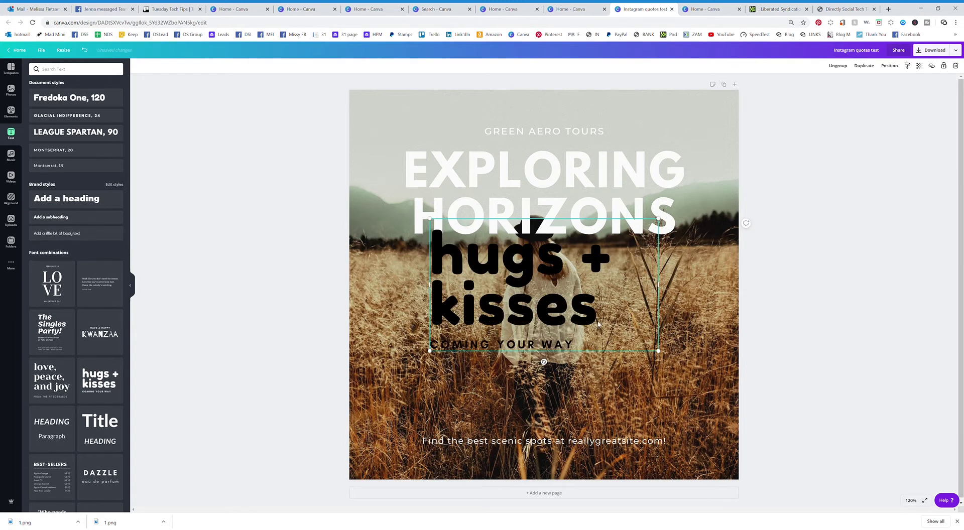
left_click_drag(593, 303, 605, 359)
left_click(531, 368)
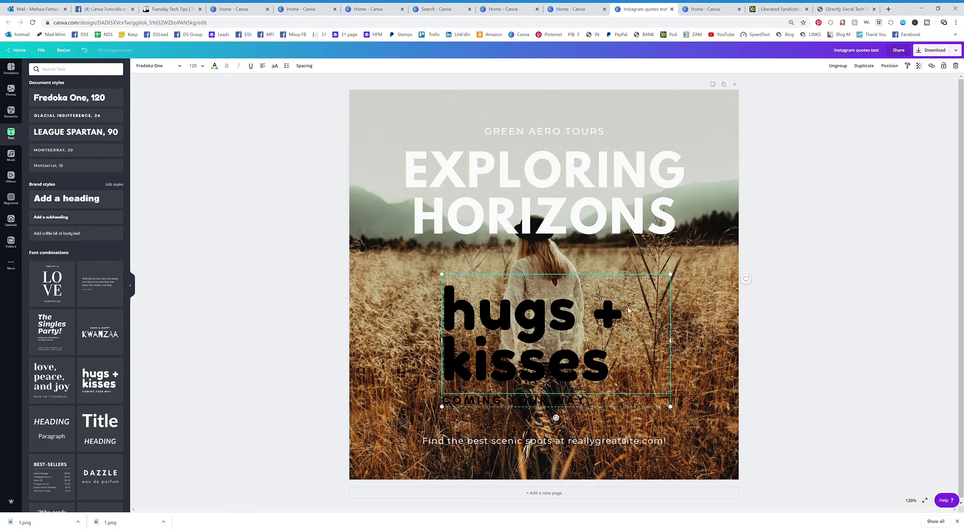
- Ungroup the combination and shift COMING YOUR WAY and hugs + kisses left into alignment
left_click(835, 65)
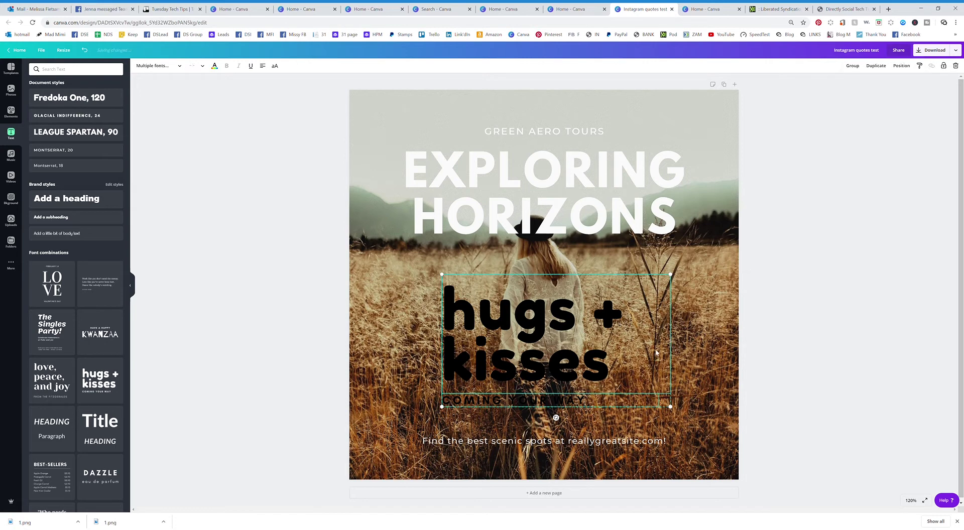
left_click(703, 364)
left_click_drag(566, 406, 498, 410)
left_click_drag(505, 339, 436, 339)
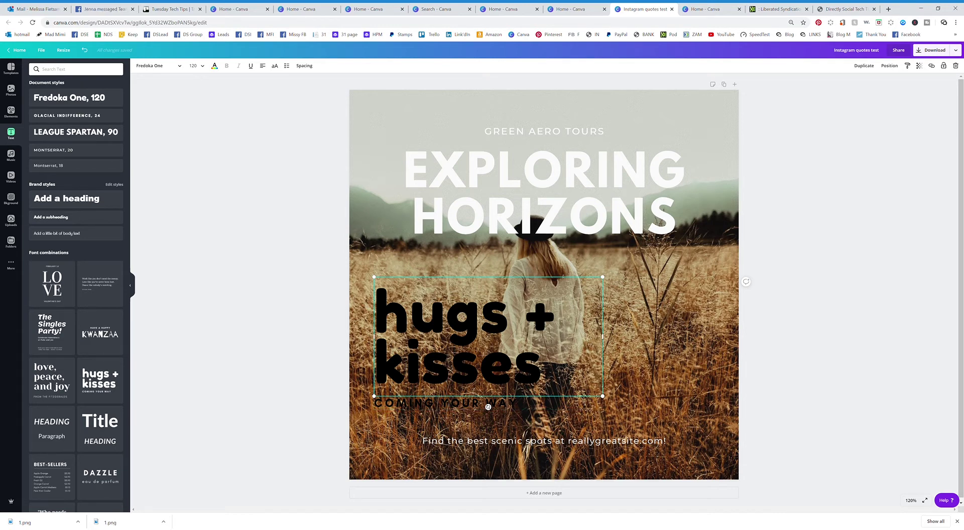
- Set the hugs + kisses heading in Helvetica LT Pro, then select both sample text elements
left_click_drag(543, 381, 376, 313)
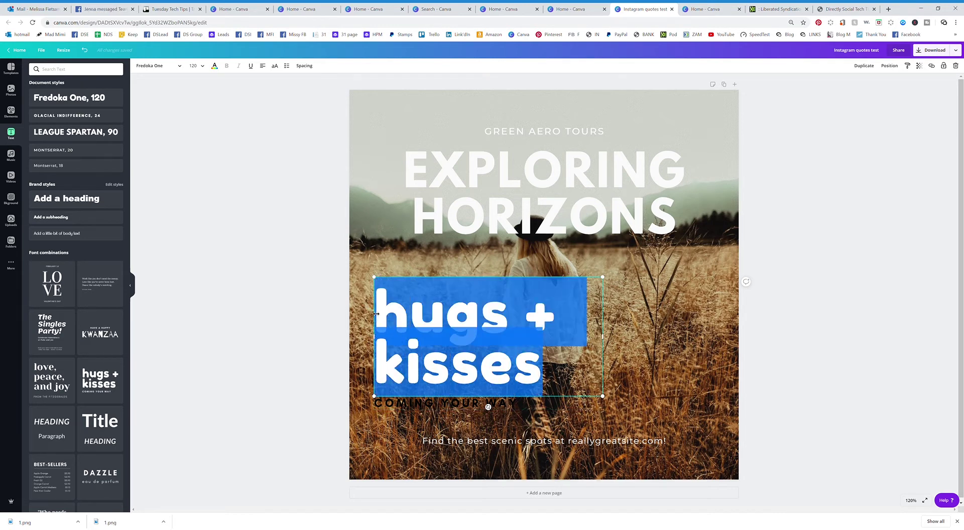
left_click(141, 68)
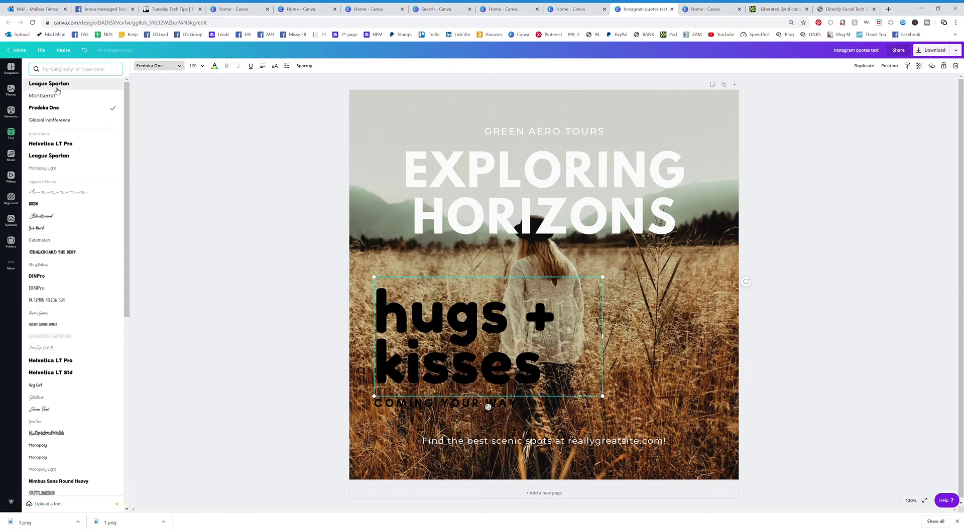
left_click(65, 143)
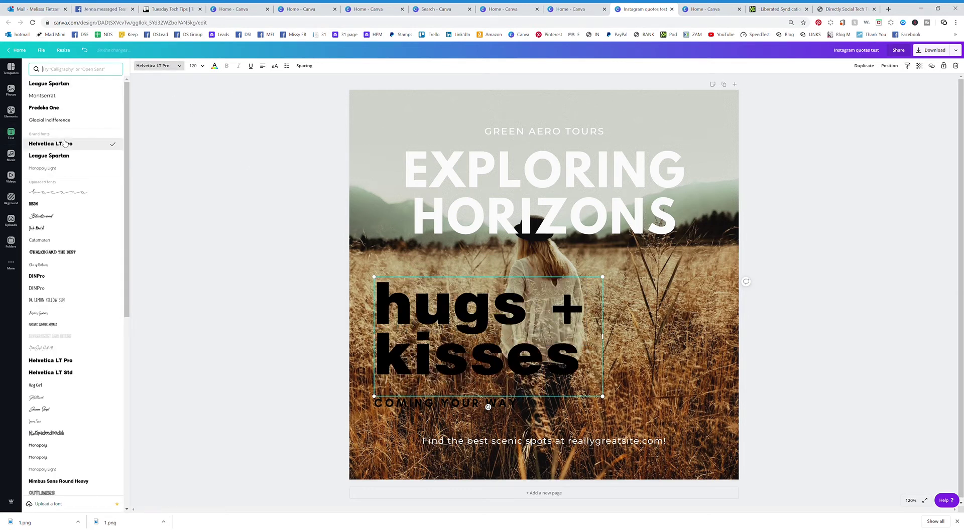
left_click(231, 257)
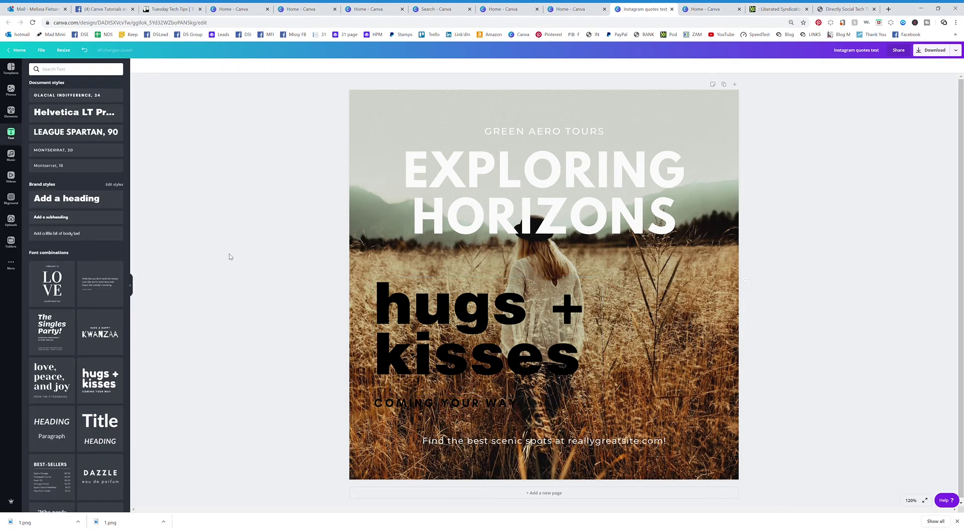
left_click_drag(645, 413, 423, 303)
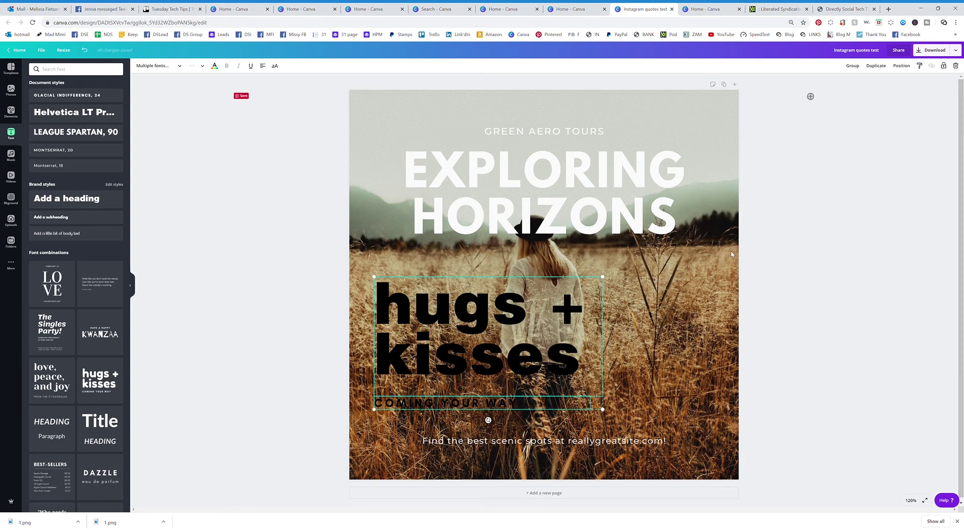
- Delete hugs + kisses and COMING YOUR WAY, and drag the EXPLORING HORIZONS block lower
left_click(956, 66)
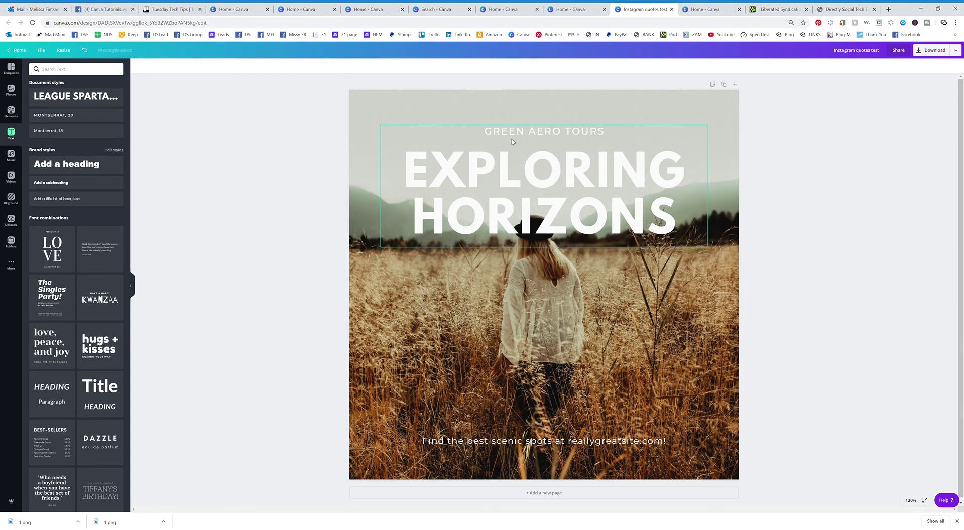
left_click_drag(546, 176, 542, 252)
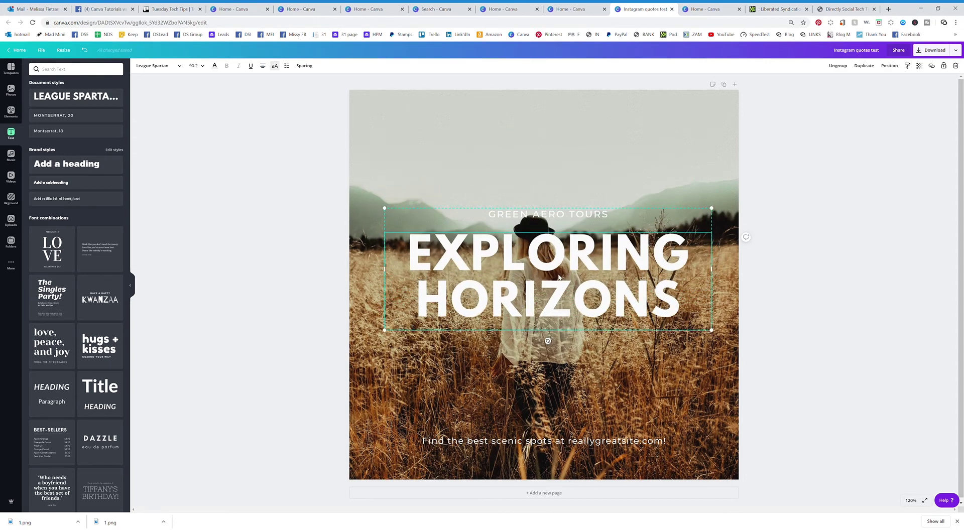
left_click_drag(682, 303, 420, 249)
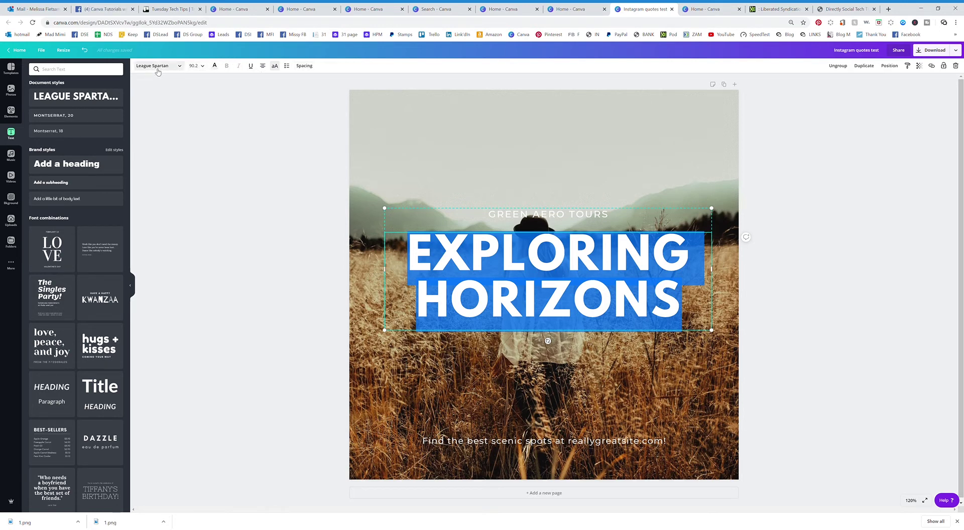
- Set the headline text in Rome Bold
left_click(156, 69)
scroll(84, 332, "down", 4)
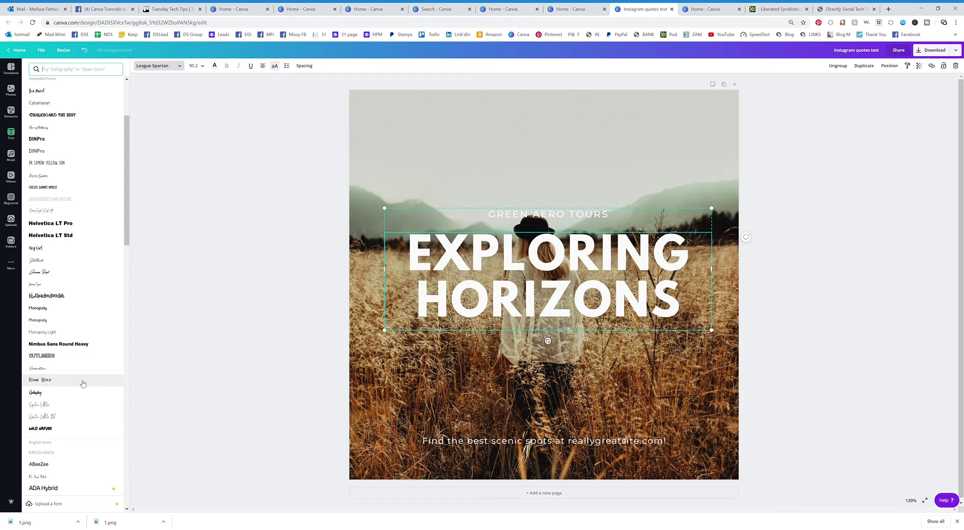
left_click(83, 382)
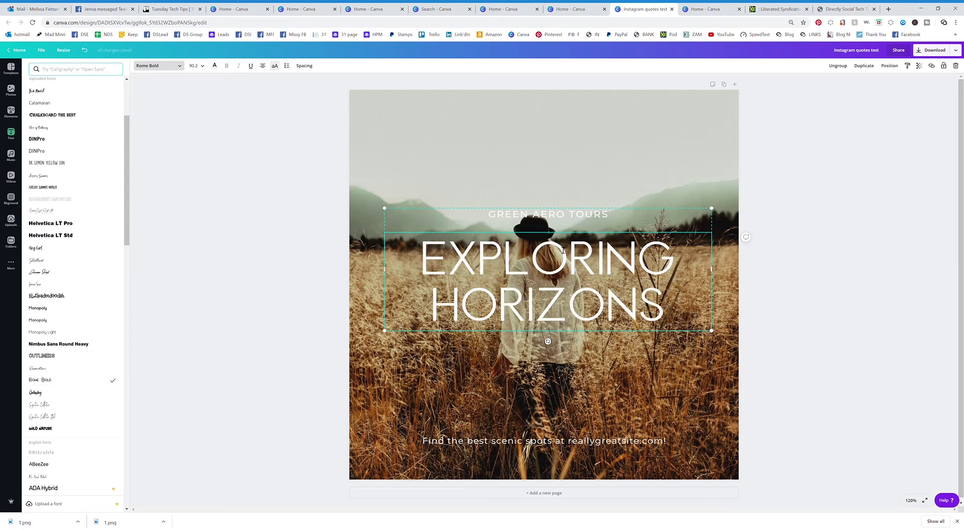
- Set GREEN AERO TOURS and EXPLORING each in Helvetica LT Pro
left_click(558, 216)
left_click(558, 216)
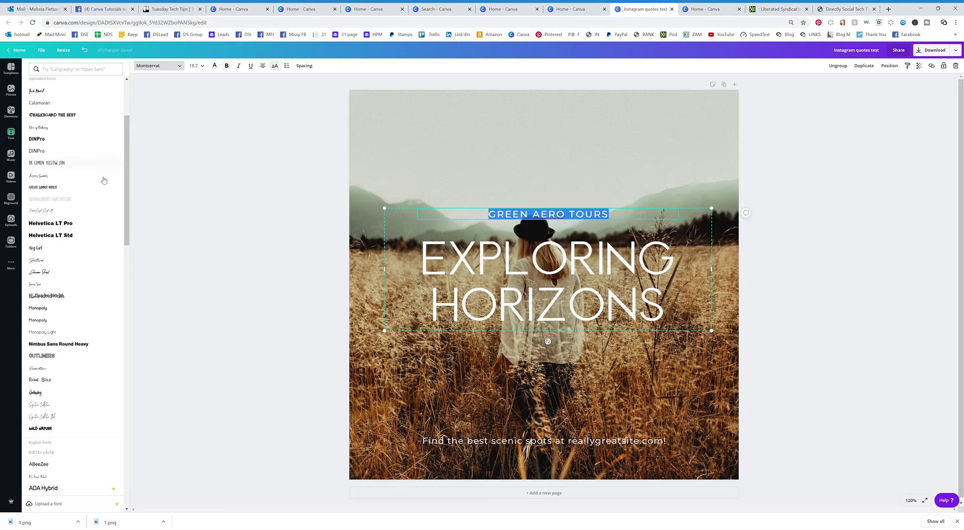
left_click(63, 224)
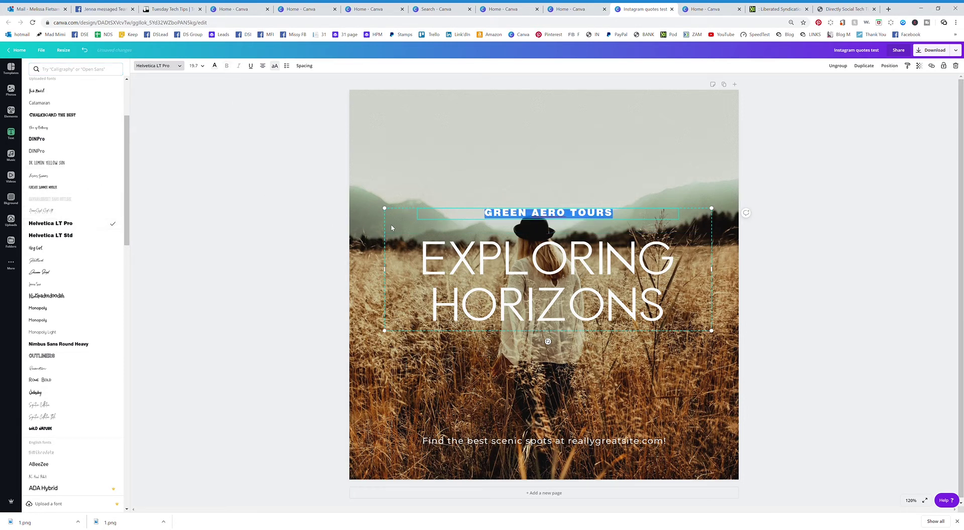
left_click(521, 234)
left_click_drag(681, 259, 433, 258)
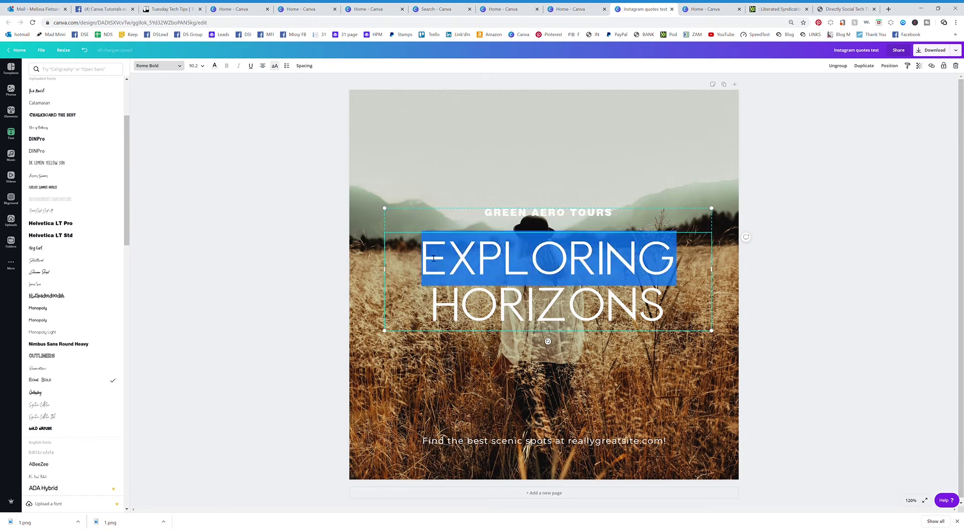
left_click(73, 225)
left_click(672, 244)
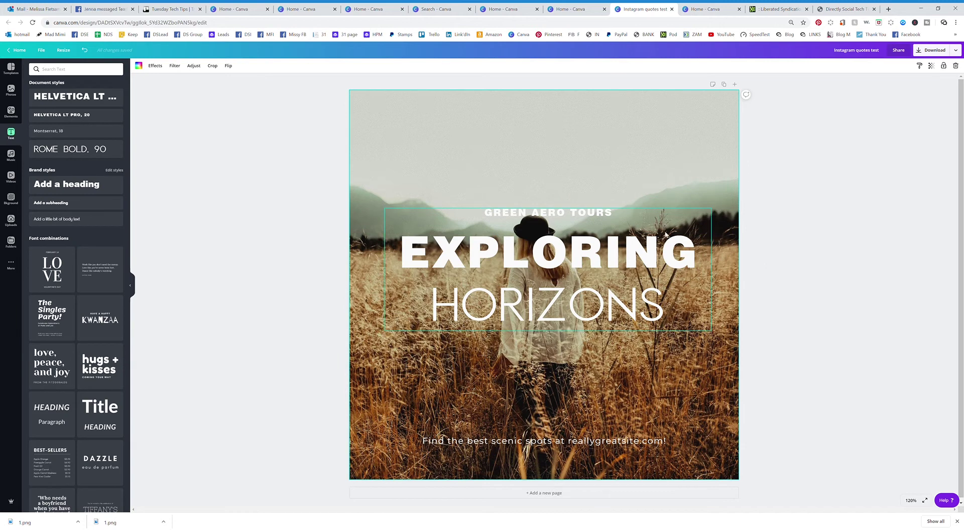
- Shift the headline block slightly up-right, shrinking it and resizing back to full width
left_click_drag(676, 311, 683, 300)
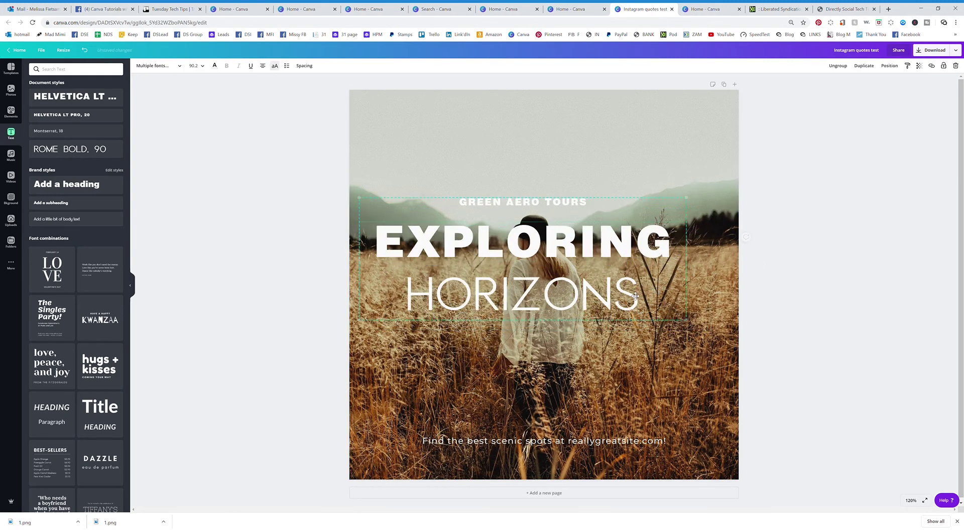
left_click(683, 300)
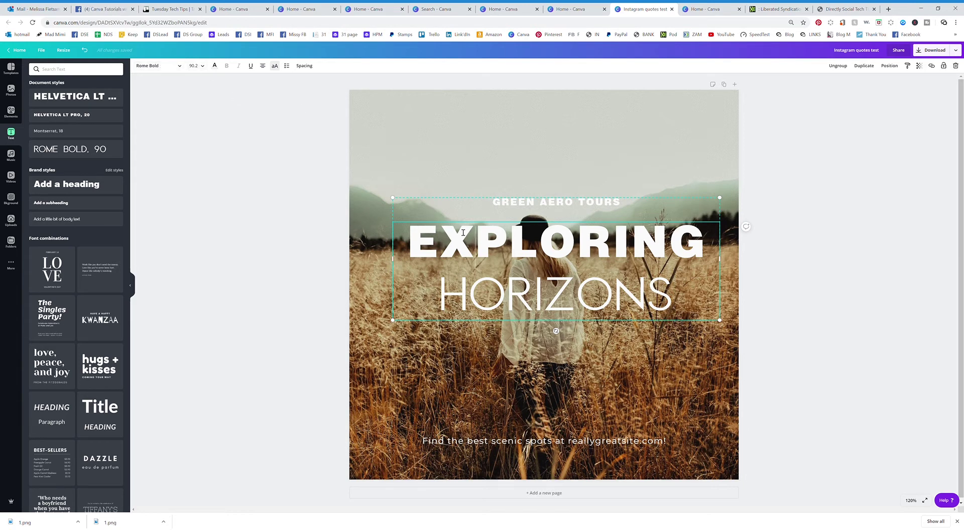
left_click_drag(397, 203, 493, 238)
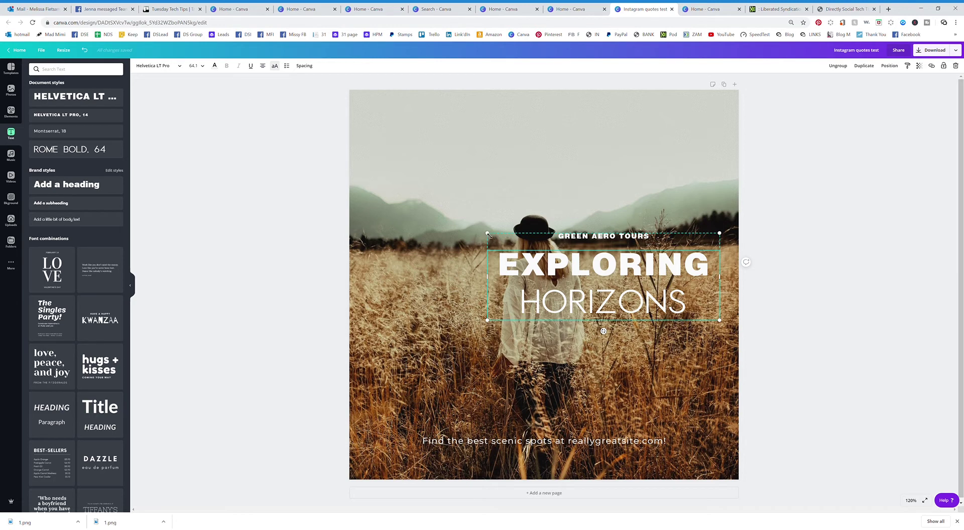
left_click_drag(491, 237, 402, 185)
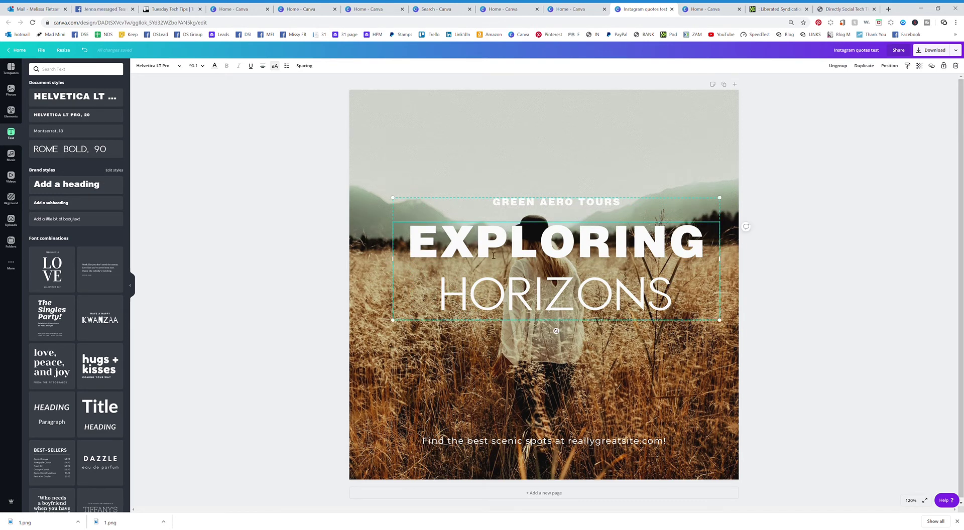
- Set EXPLORING to font size 21
double_click(500, 249)
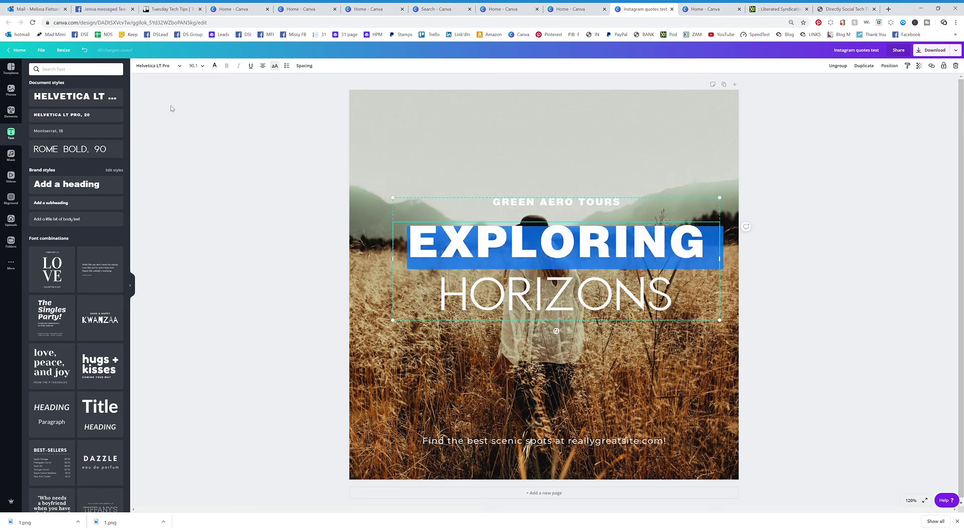
left_click(201, 68)
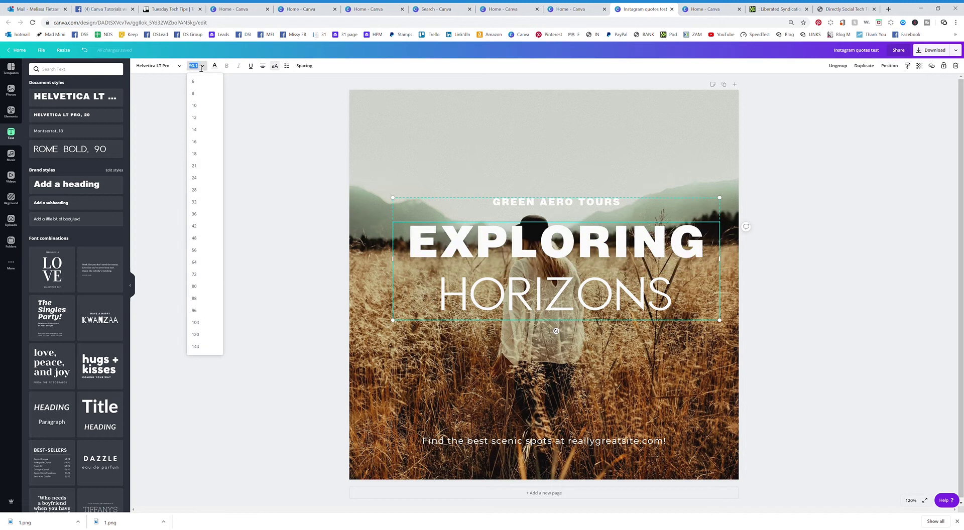
left_click(206, 168)
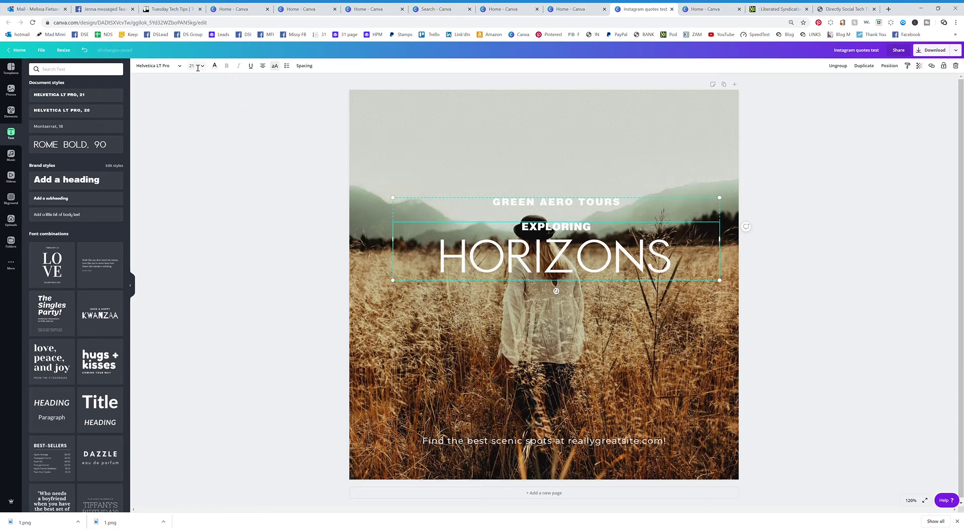
- Colour HORIZONS with the crimson Business swatch
double_click(561, 264)
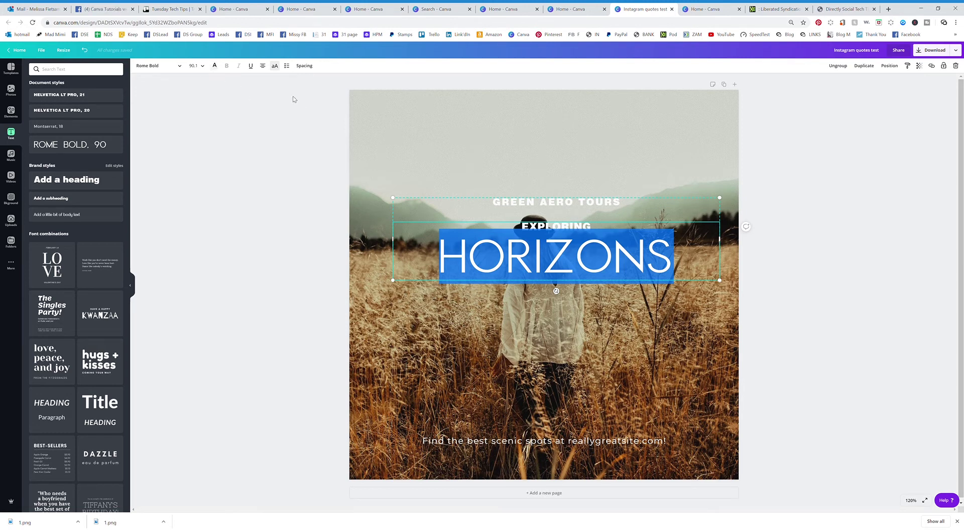
left_click(214, 65)
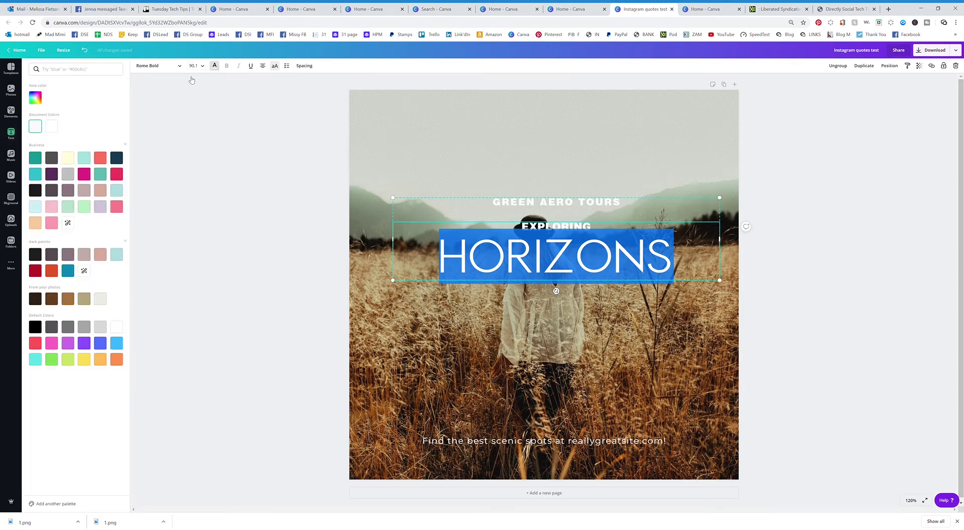
left_click(116, 174)
- Recolour just the N in HORIZONS to white, leaving the other letters crimson
key("Escape")
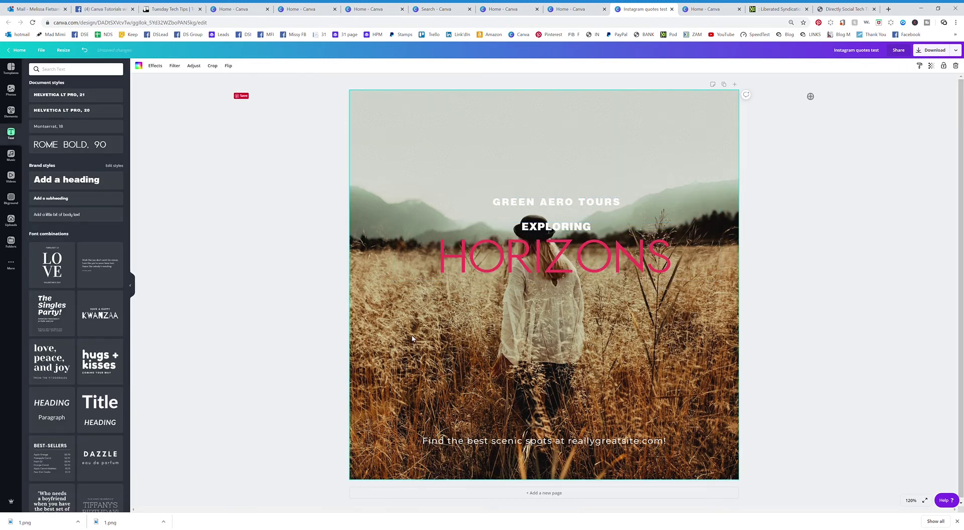
left_click(653, 244)
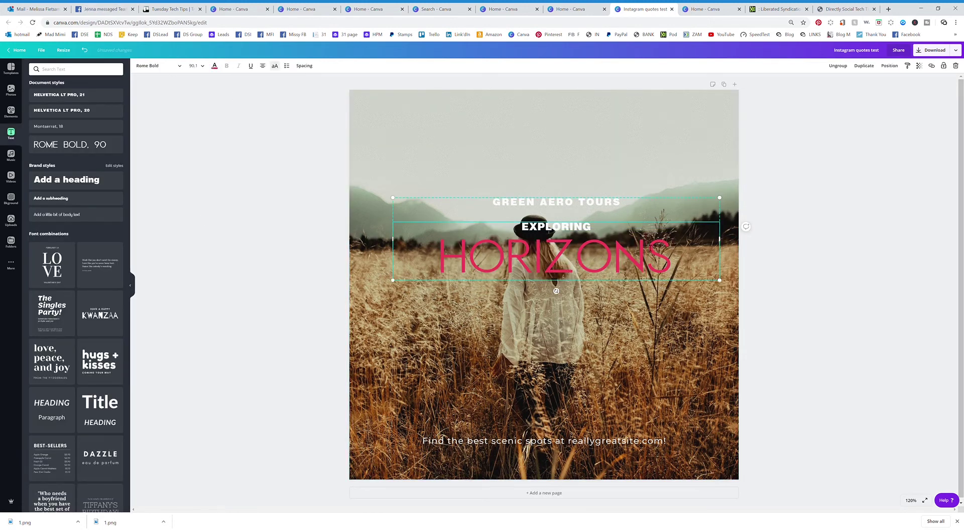
left_click_drag(648, 249, 613, 251)
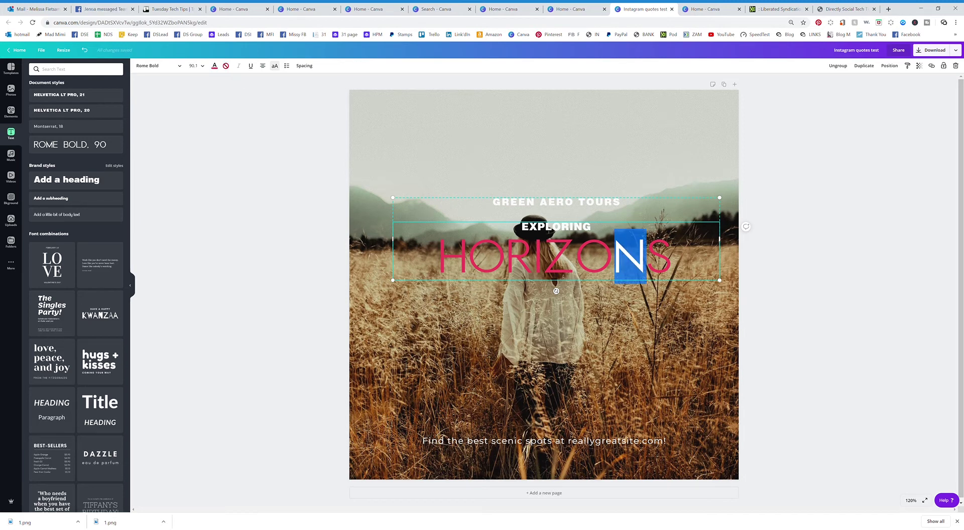
left_click(215, 66)
left_click(69, 128)
left_click(191, 194)
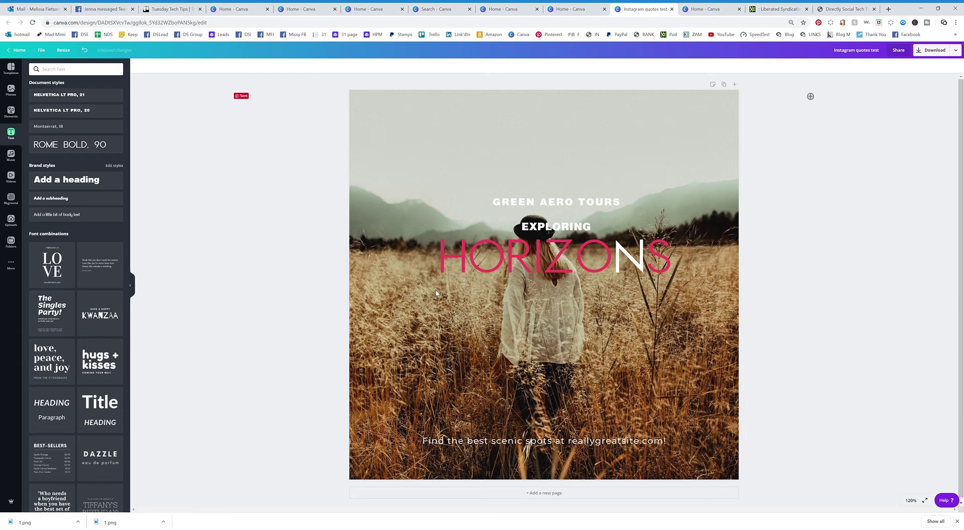
left_click(524, 222)
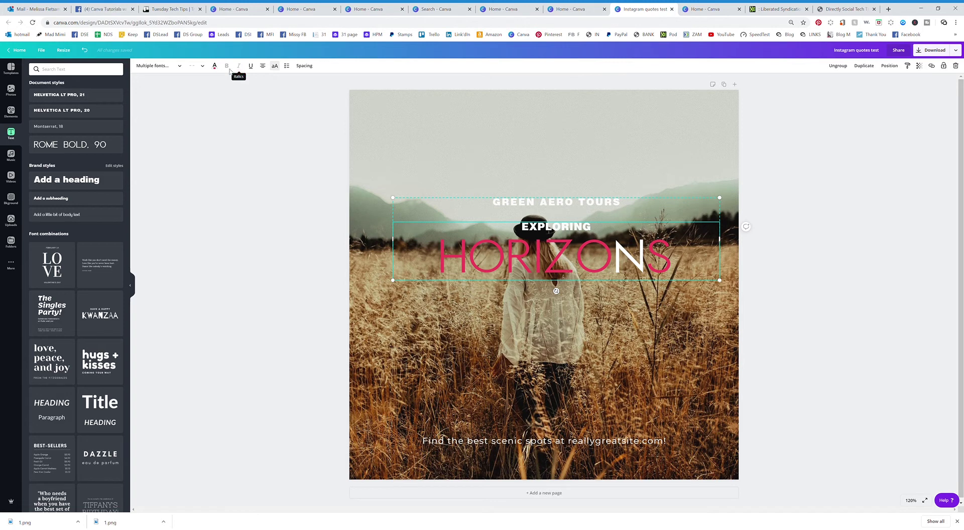
- Make 'Find the best scenic spots at reallygreatsite.com!' bold, italic, underlined, and move it above GREEN AERO TOURS
left_click(536, 205)
left_click(527, 443)
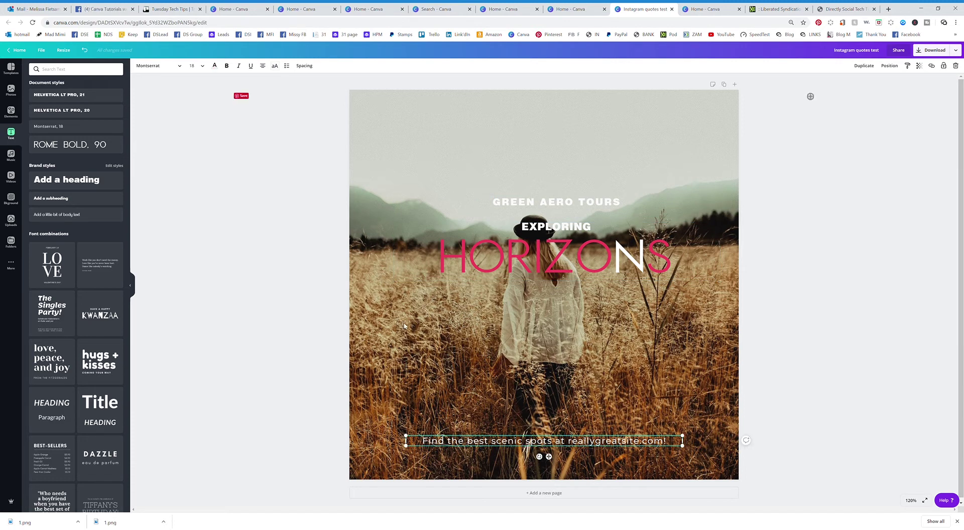
left_click(227, 66)
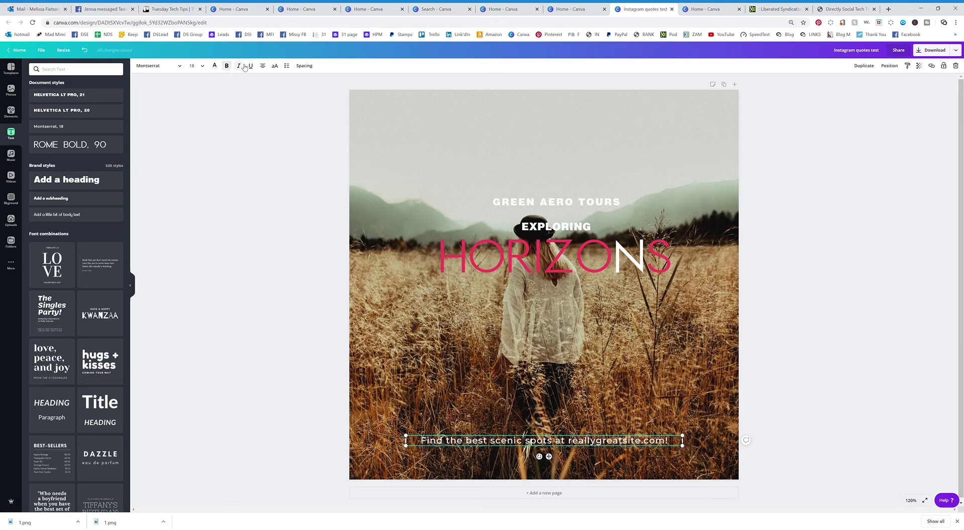
left_click(240, 66)
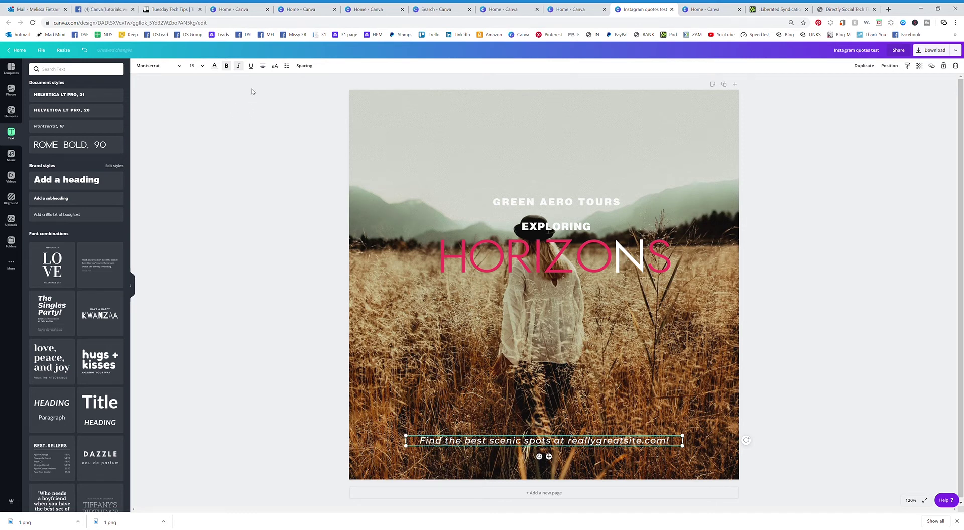
left_click(251, 66)
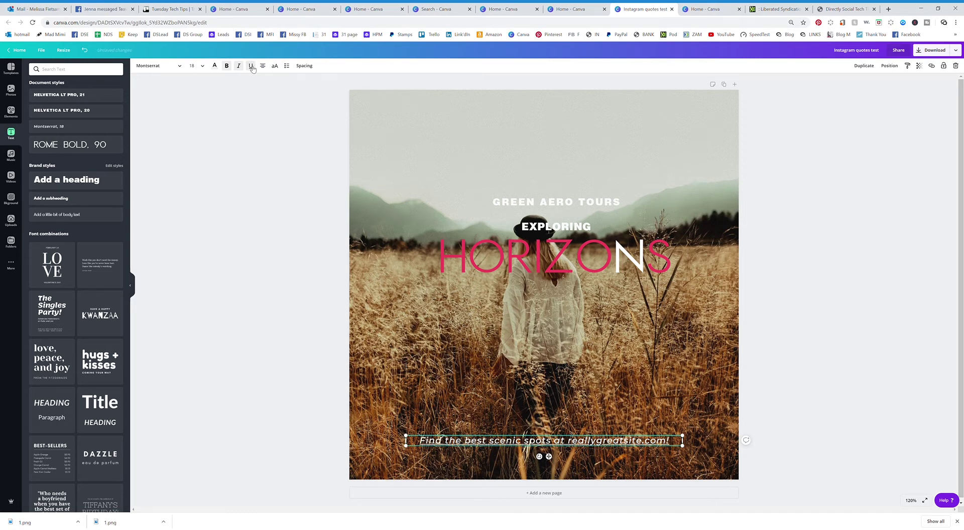
left_click_drag(474, 441, 488, 155)
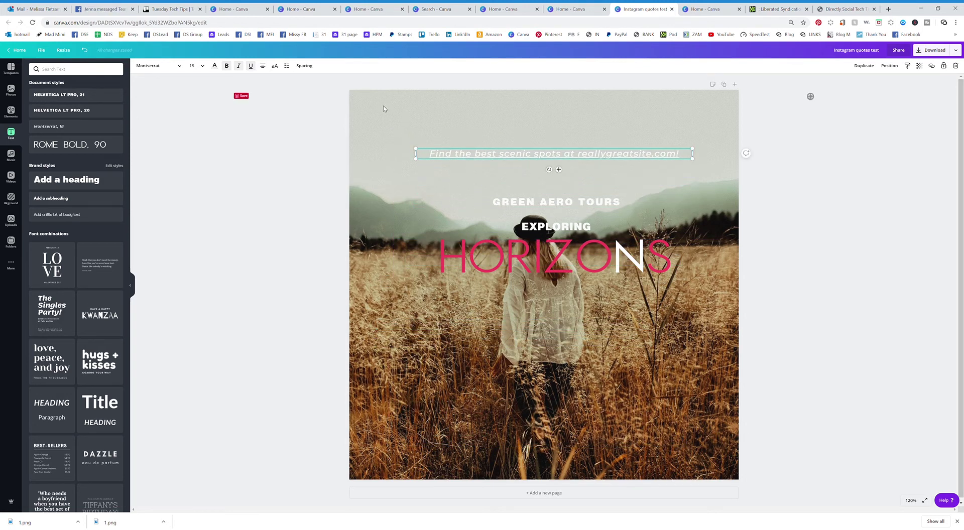
- Recolour the top tagline black from the Default colors
left_click(215, 66)
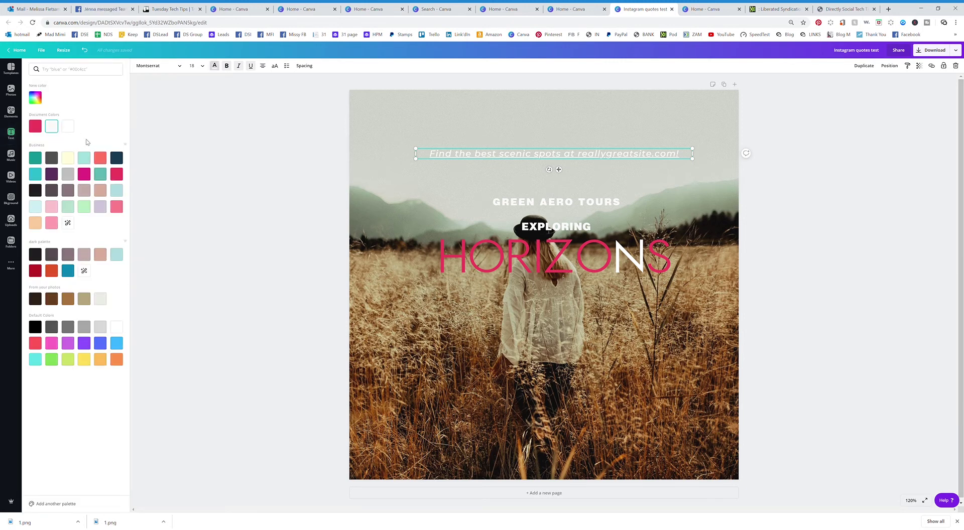
left_click(38, 329)
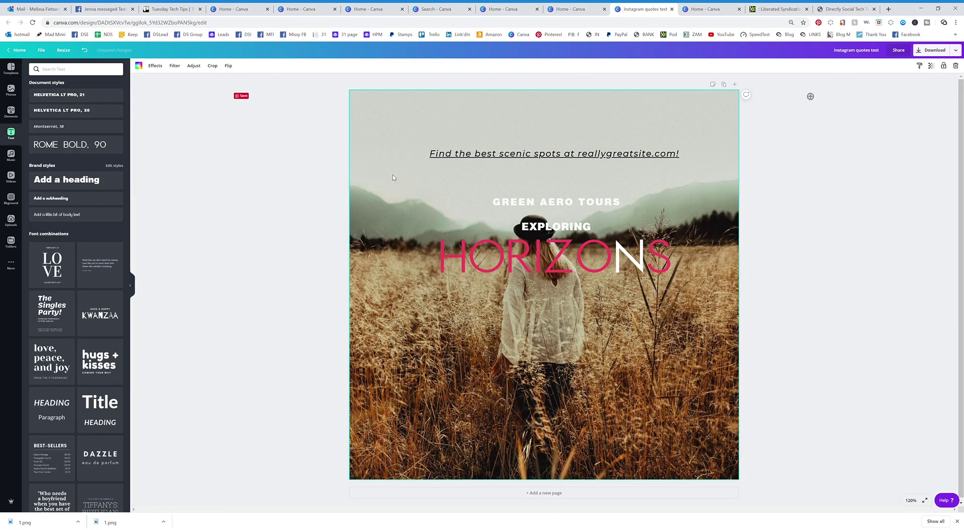
double_click(450, 154)
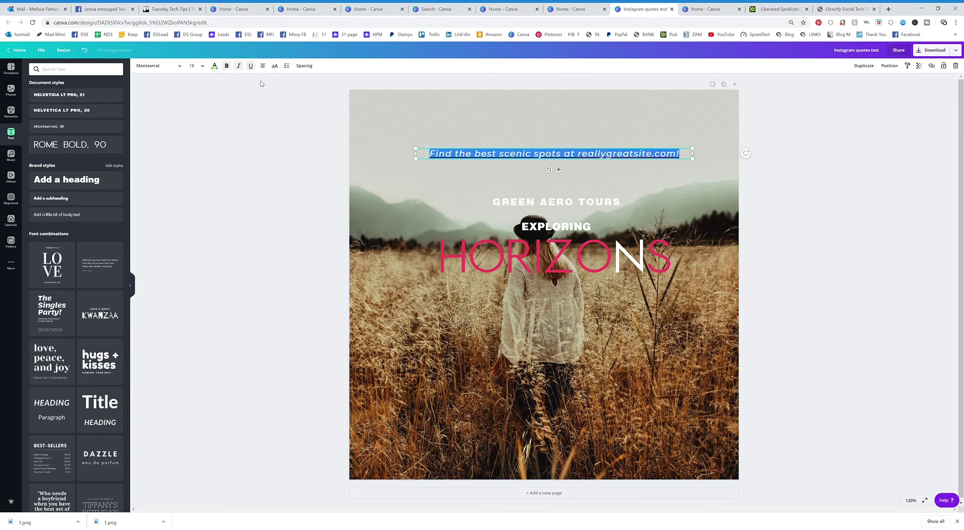
- Cycle the tagline's Alignment setting until it ends on right-aligned
left_click(390, 162)
left_click(449, 158)
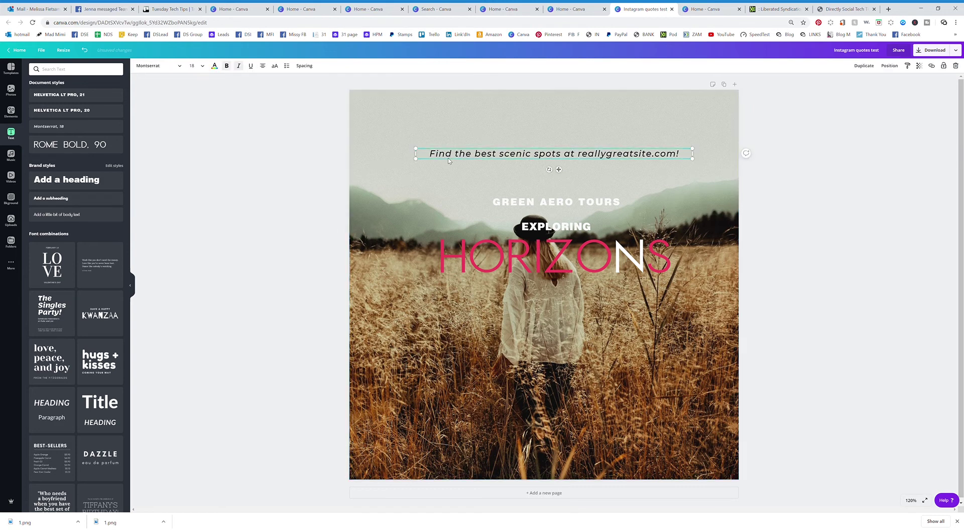
left_click(261, 66)
left_click(263, 66)
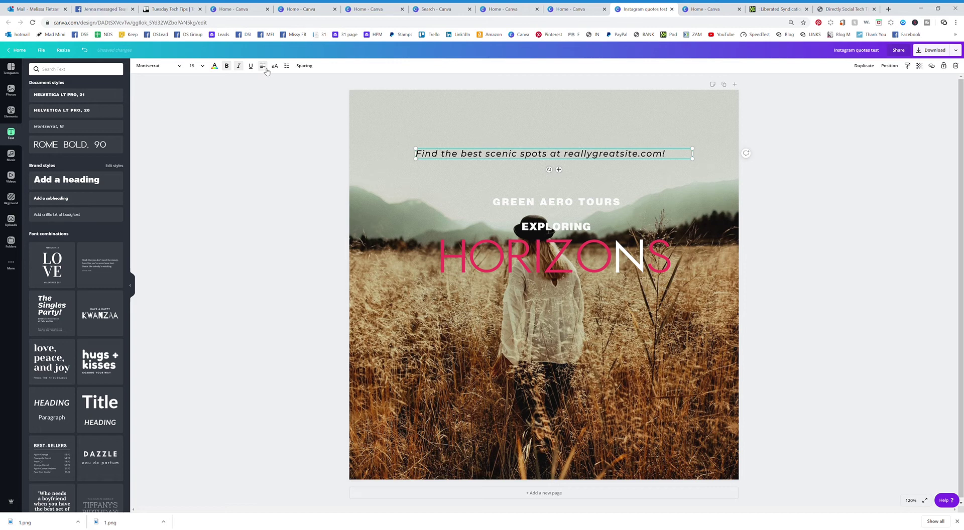
left_click(263, 67)
left_click(263, 66)
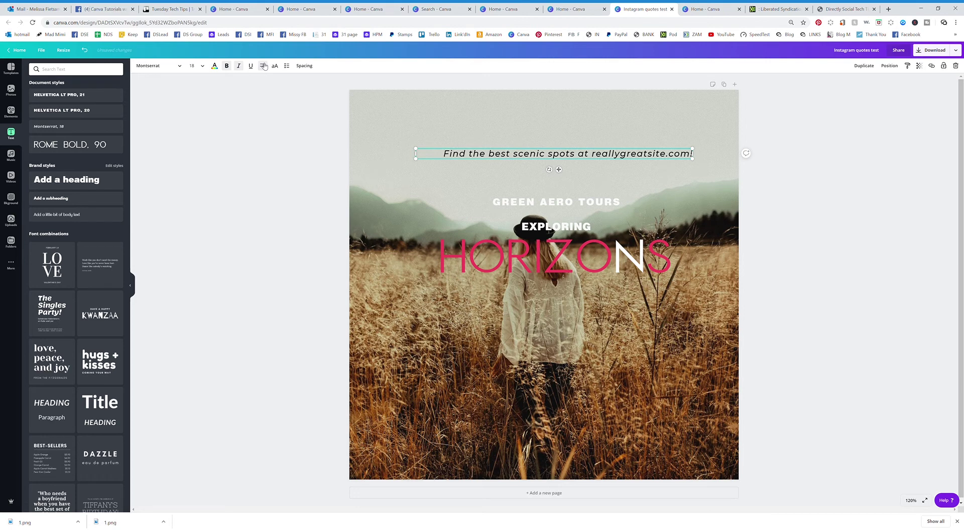
left_click(263, 66)
left_click(263, 67)
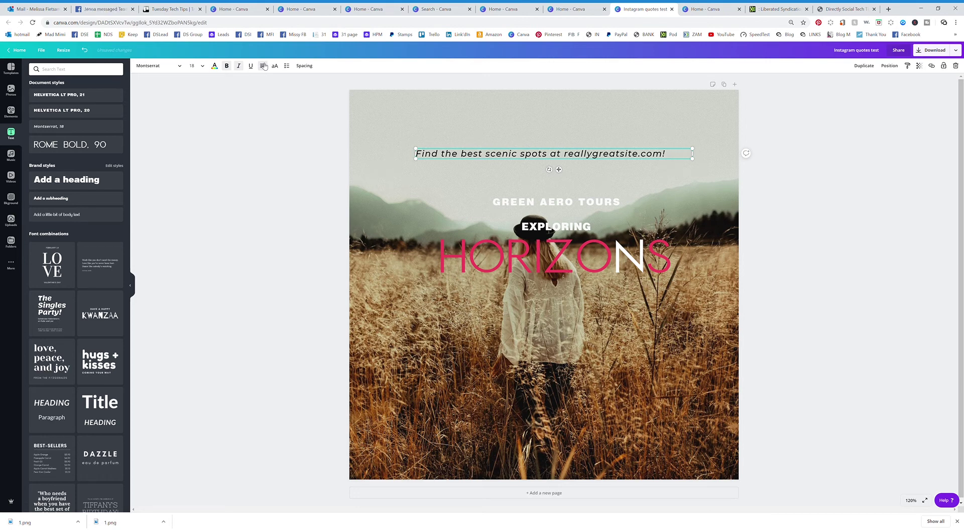
left_click(263, 66)
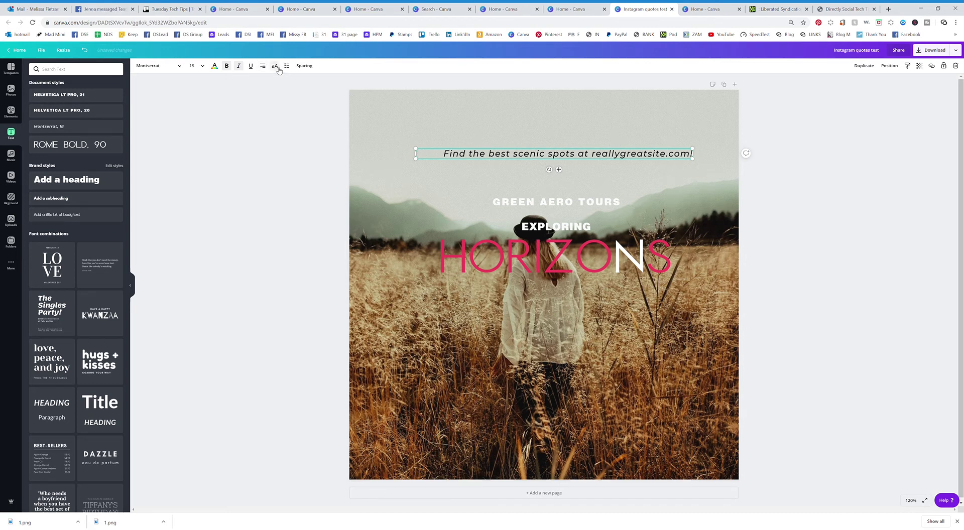
- Make the tagline uppercase, narrow its box to wrap onto two lines, and centre it
left_click(275, 66)
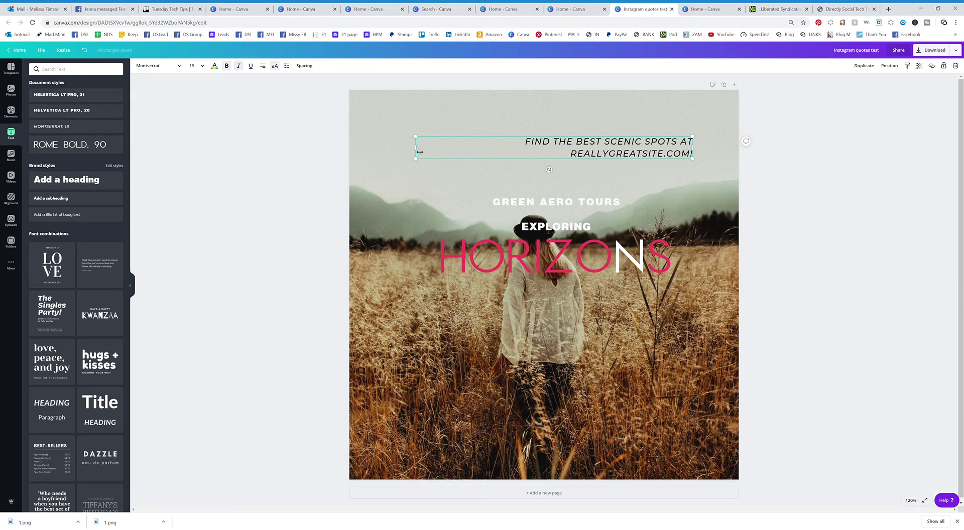
left_click_drag(420, 152, 395, 154)
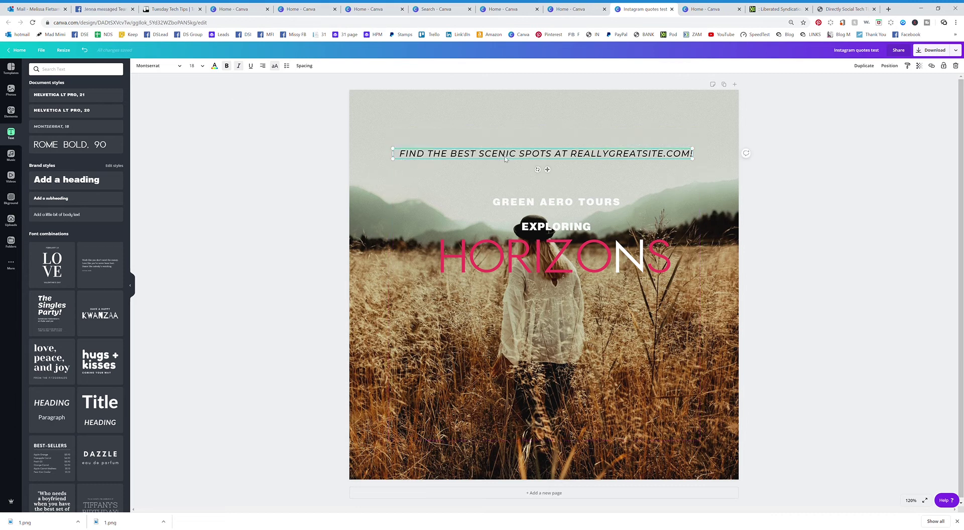
left_click_drag(695, 156, 587, 159)
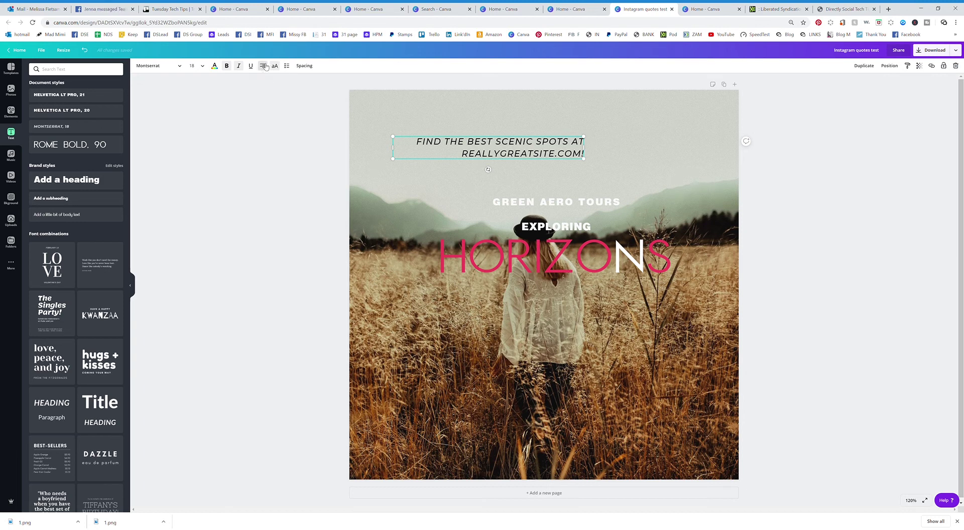
left_click(263, 66)
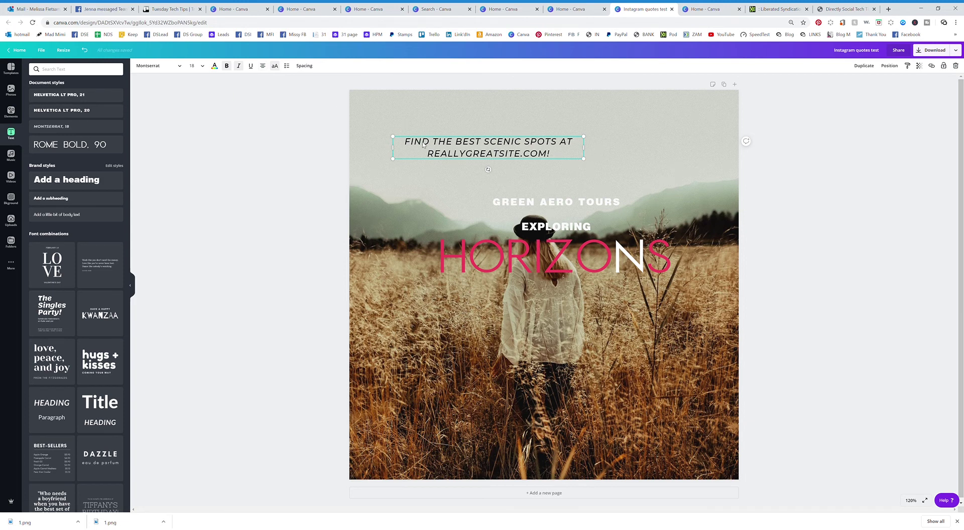
- Left-align the tagline, cycle it through bulleted and numbered lists back to plain, and select its text
left_click(262, 67)
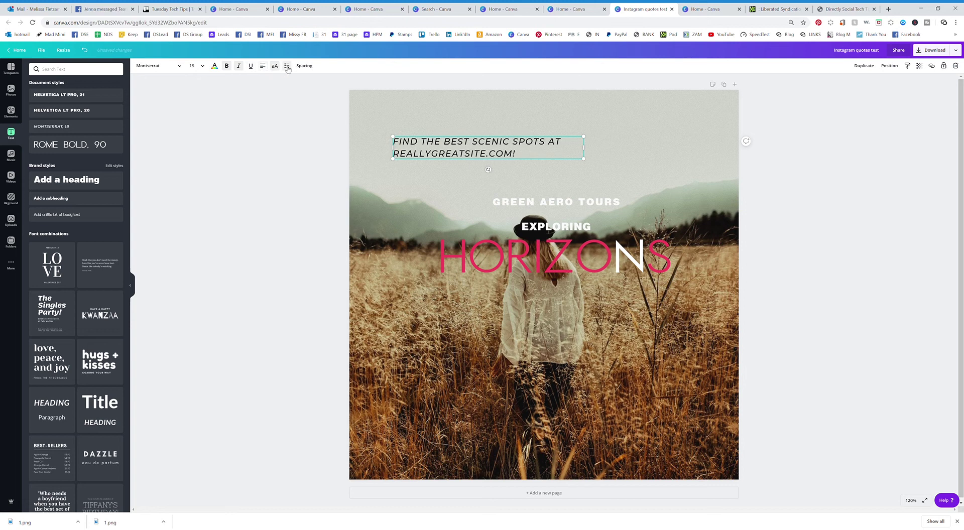
left_click(287, 67)
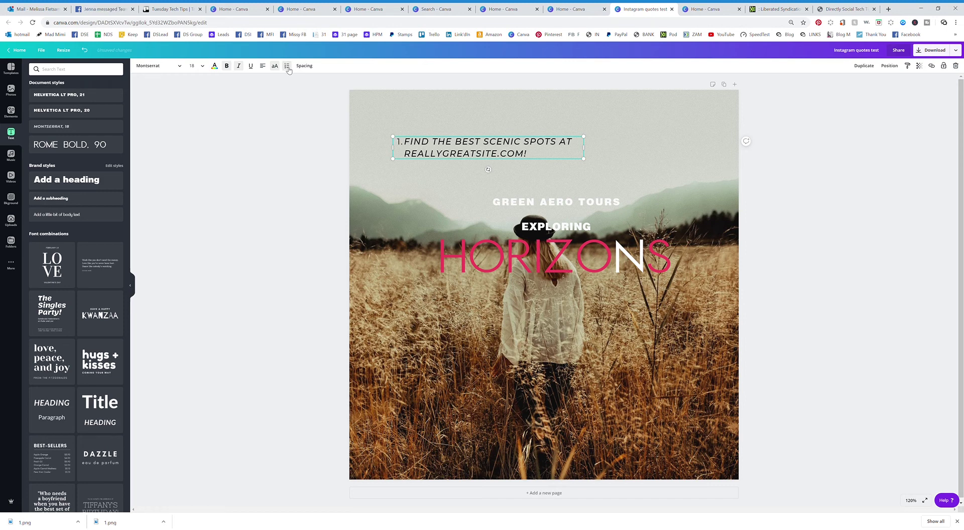
left_click(287, 68)
left_click(288, 67)
left_click(288, 67)
left_click(288, 68)
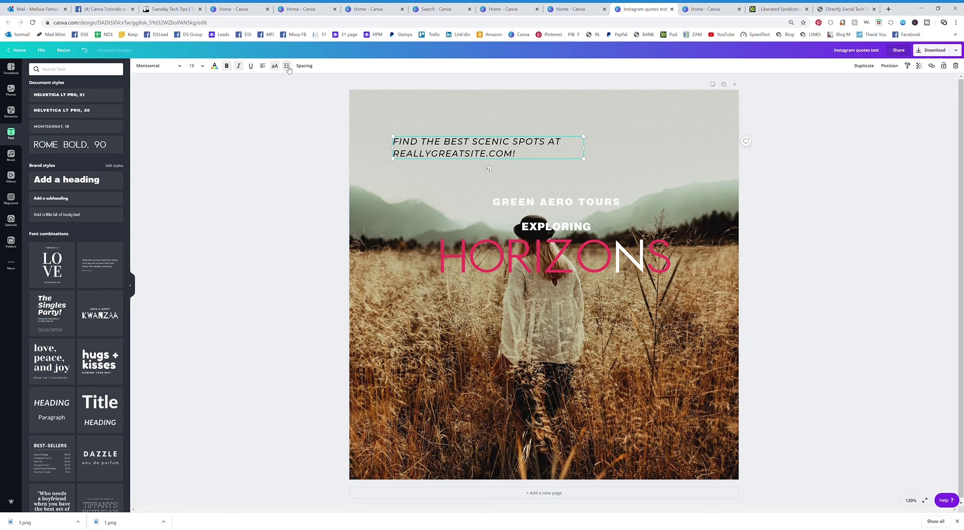
left_click(531, 158)
left_click_drag(524, 157, 400, 144)
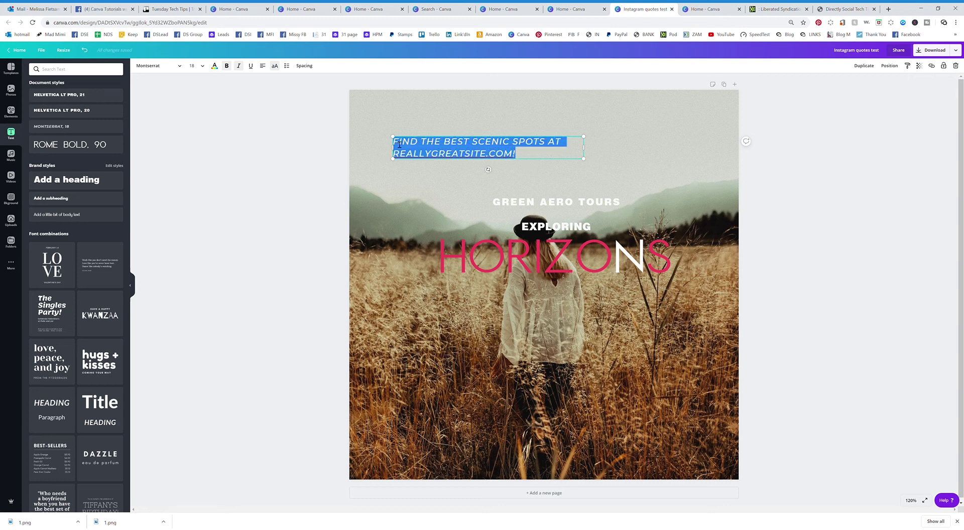
- Give the tagline very wide letter spacing and a 1.8 line height
left_click(313, 67)
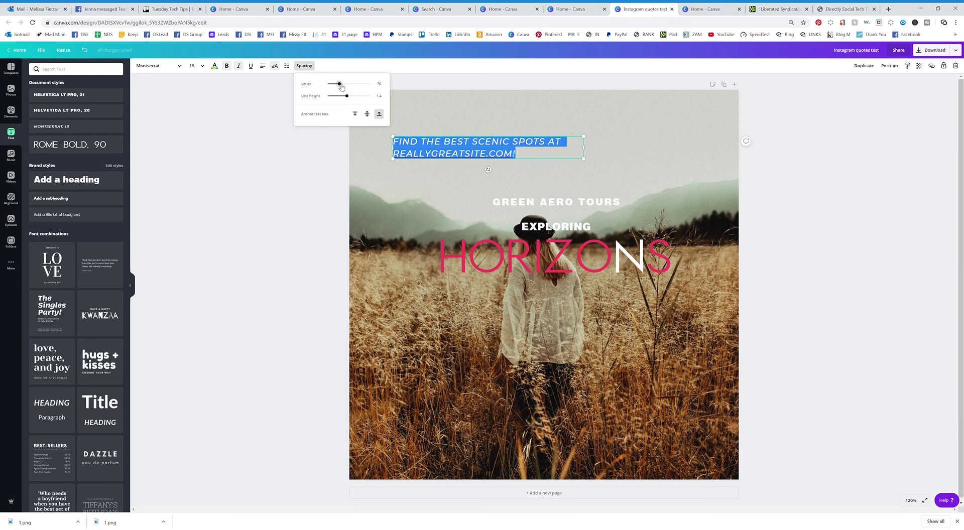
left_click_drag(341, 86, 369, 90)
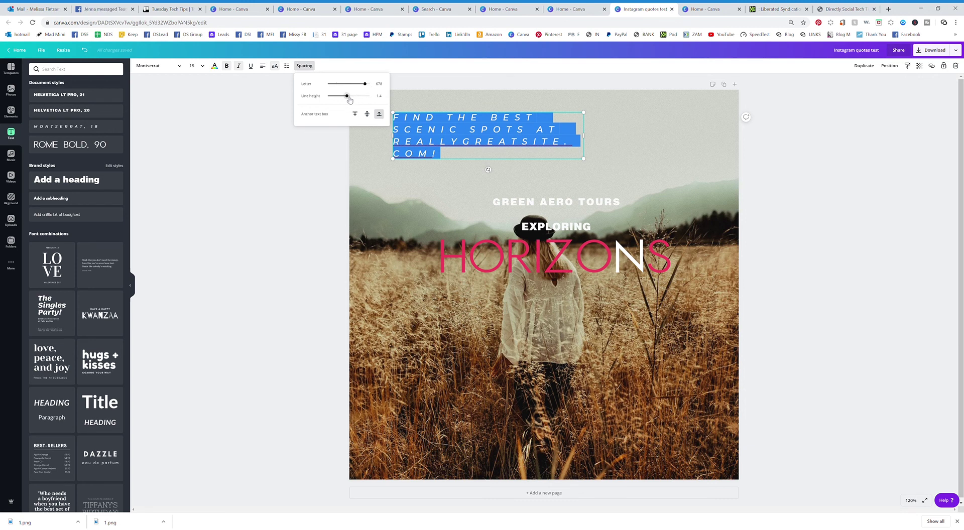
left_click_drag(348, 99, 359, 101)
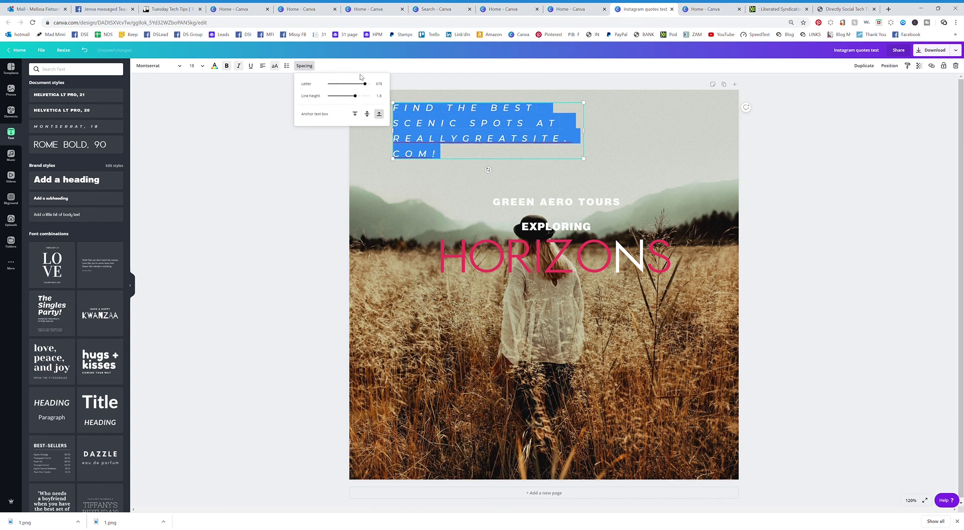
left_click(431, 200)
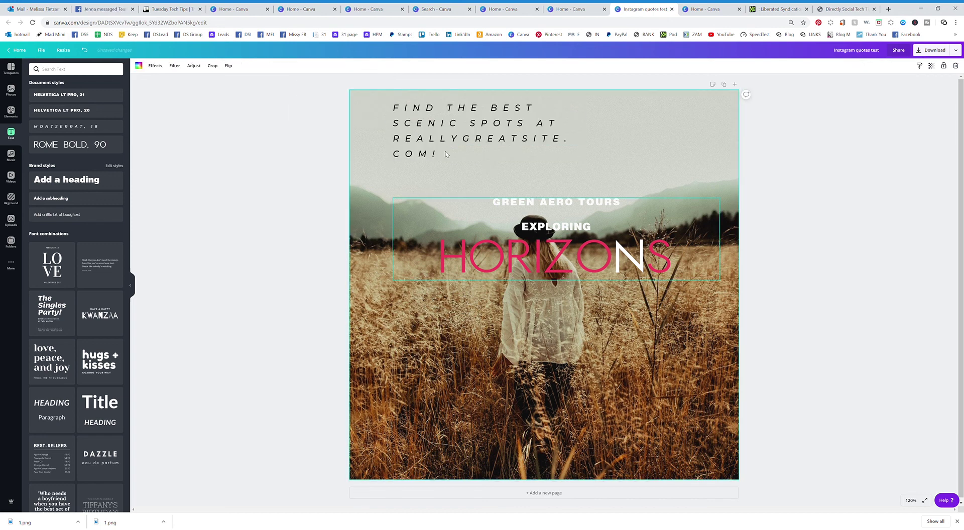